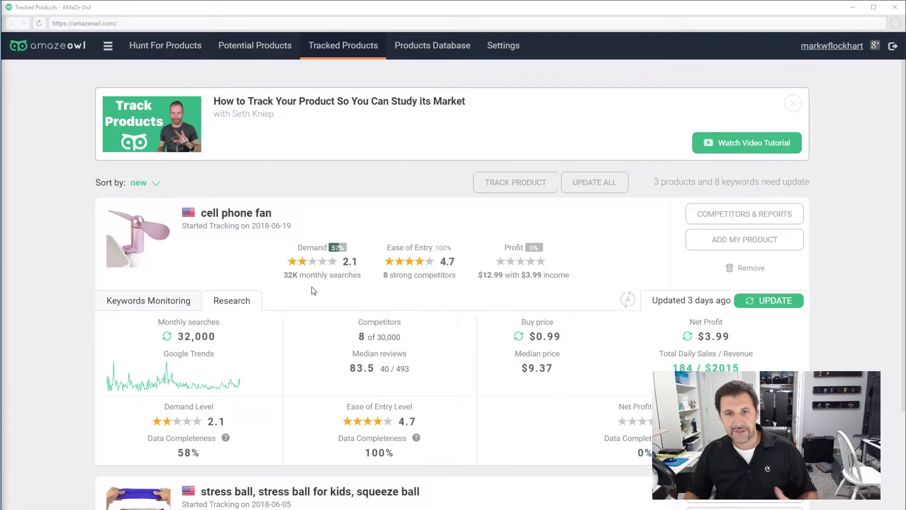
Load the monthly search volume for the kids computer glasses product from MerchantWords and save 26200 as its value
scroll(553, 428, "down", 8)
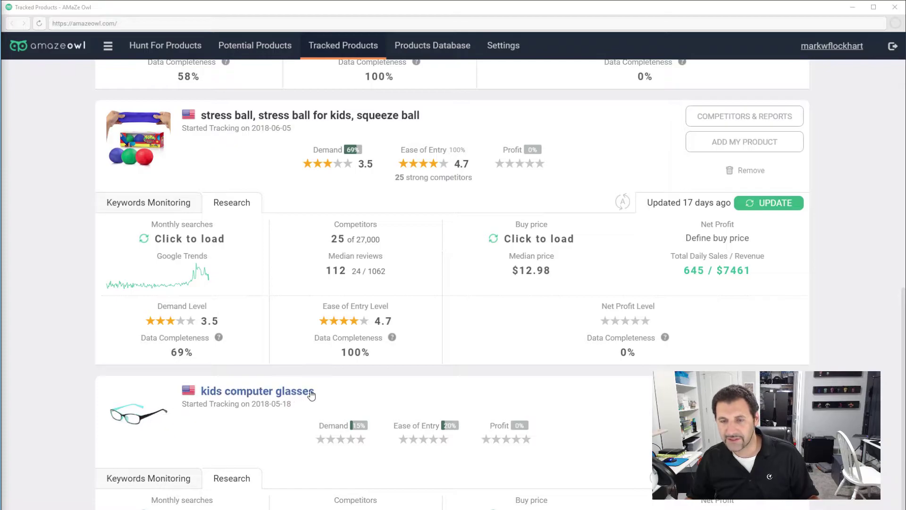
left_click(157, 470)
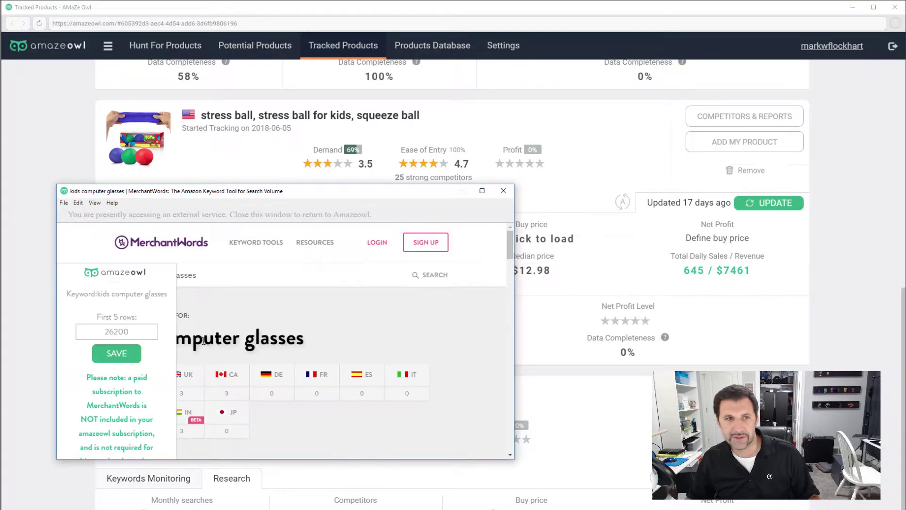
left_click(128, 353)
left_click(504, 191)
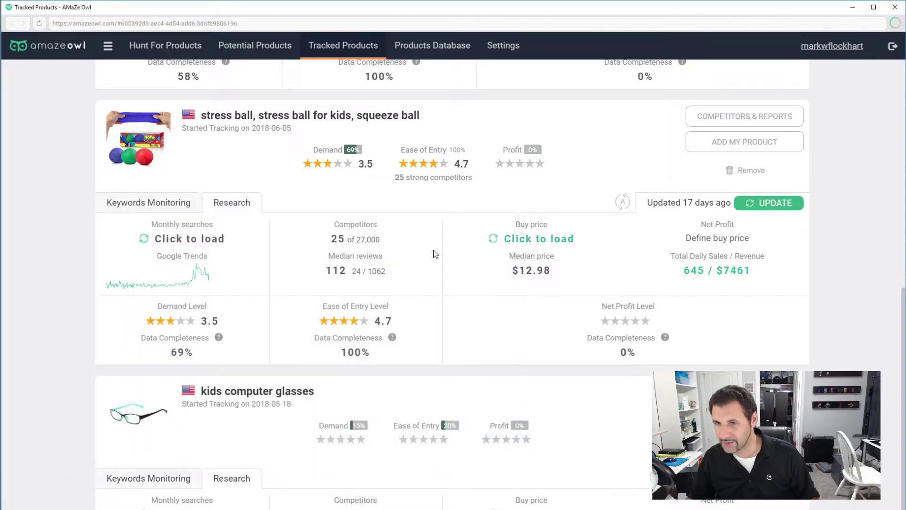
scroll(264, 470, "down", 5)
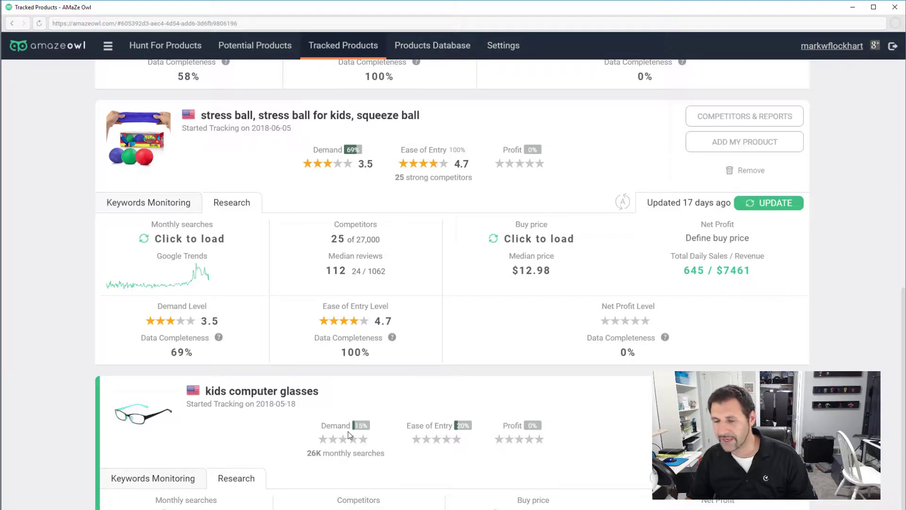
mouse_move(355, 427)
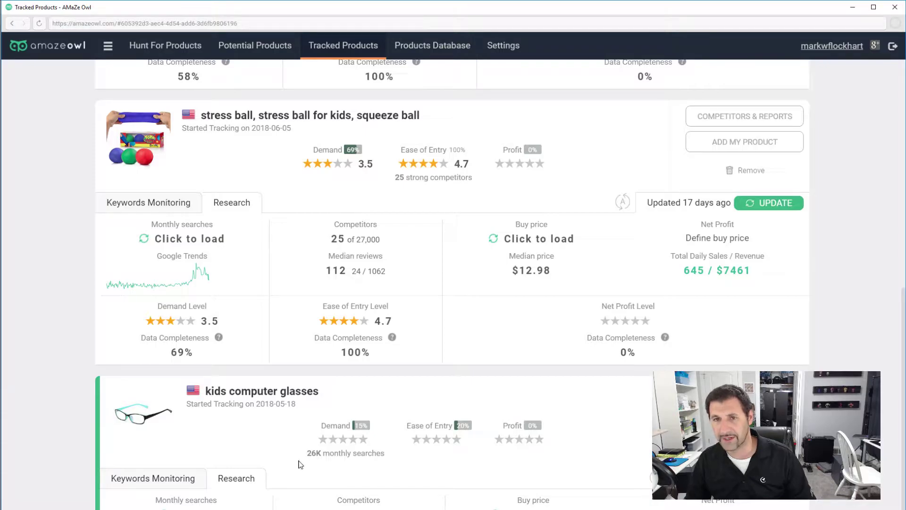
Open the tracked cell phone fan product and look through its list of competitors
scroll(199, 454, "up", 2)
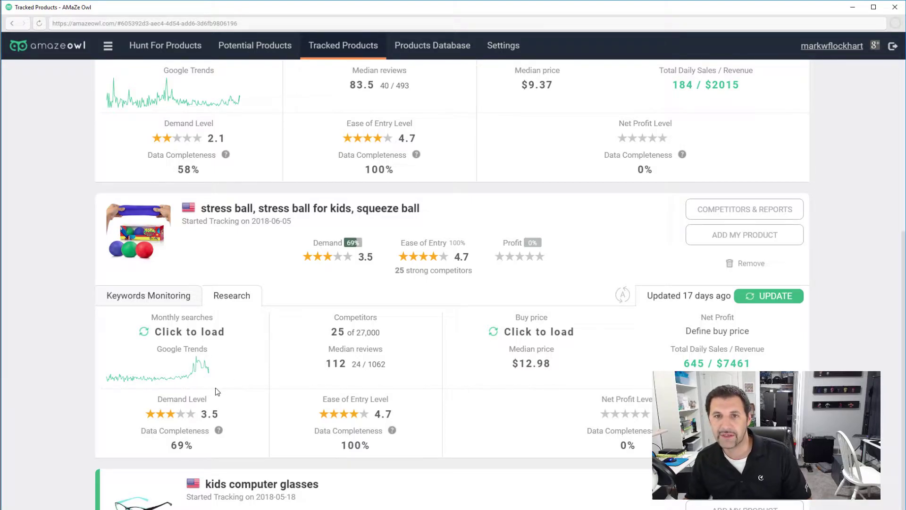
scroll(216, 387, "up", 6)
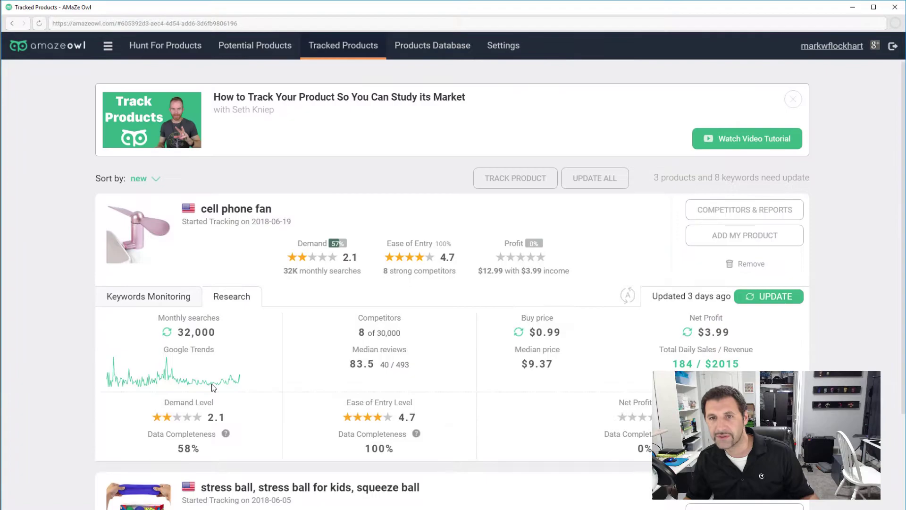
scroll(210, 363, "up", 1)
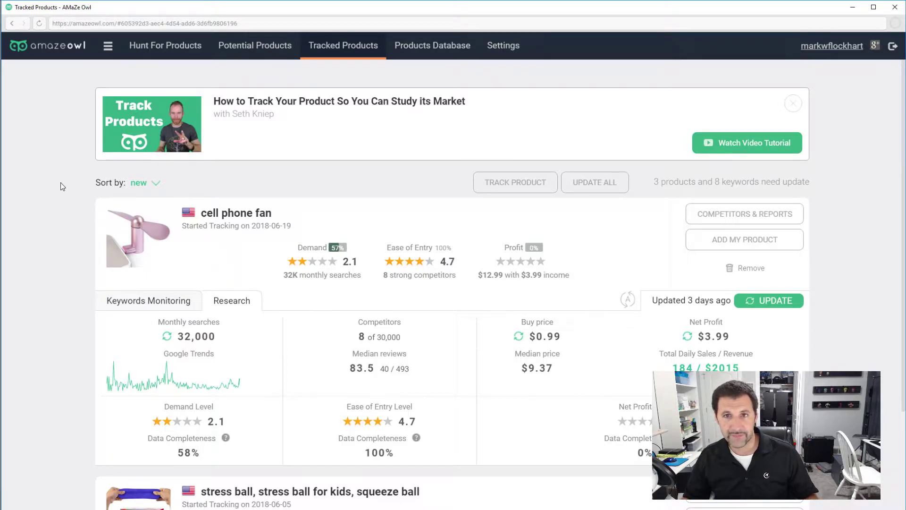
left_click(211, 215)
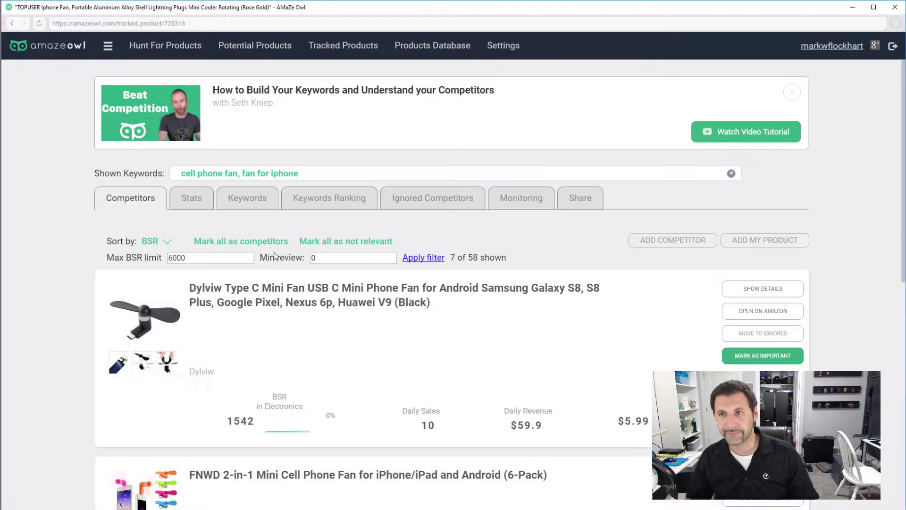
mouse_move(146, 358)
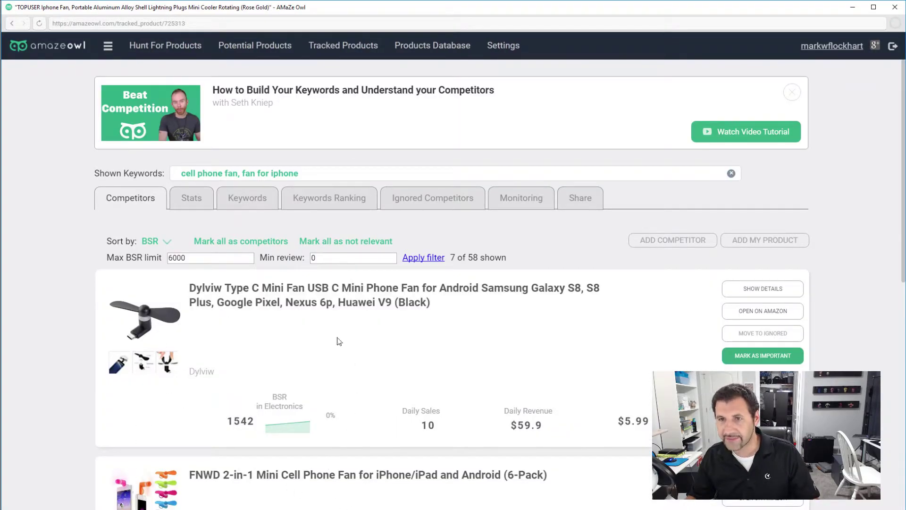
scroll(274, 412, "down", 6)
scroll(274, 413, "down", 11)
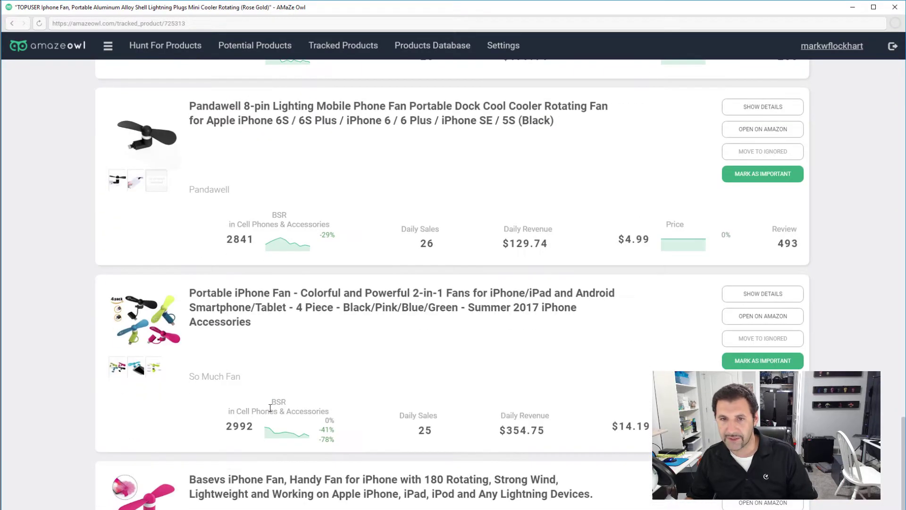
Examine the BSR, price and review history charts of the 4-piece Portable iPhone Fan competitor, and return to the competitors list
left_click(233, 315)
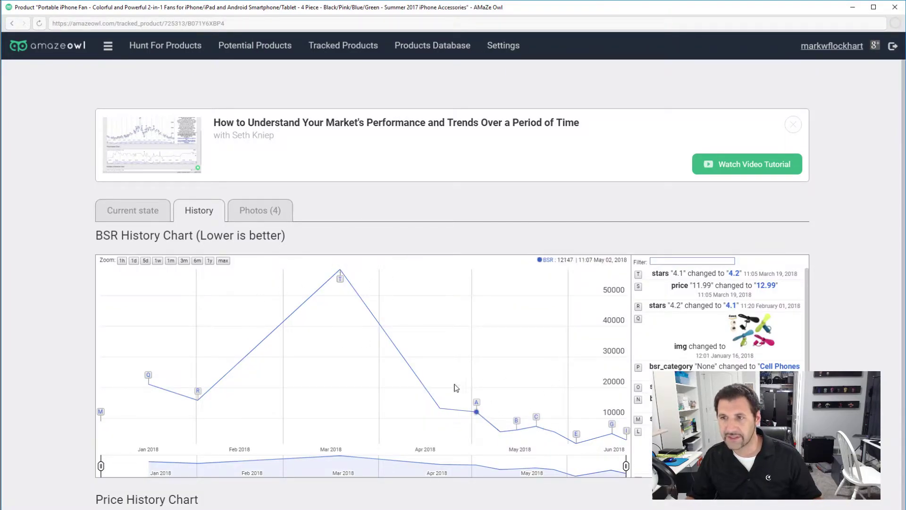
scroll(415, 358, "down", 3)
scroll(422, 364, "up", 3)
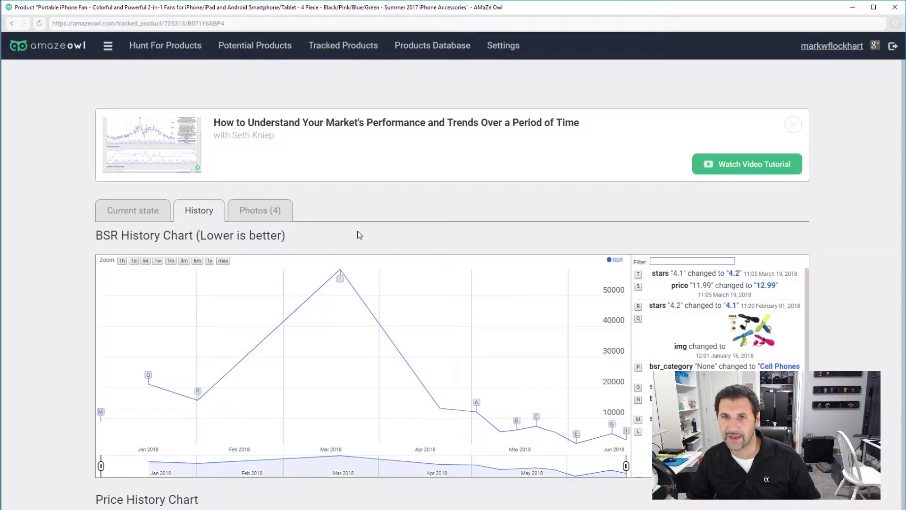
scroll(395, 235, "down", 3)
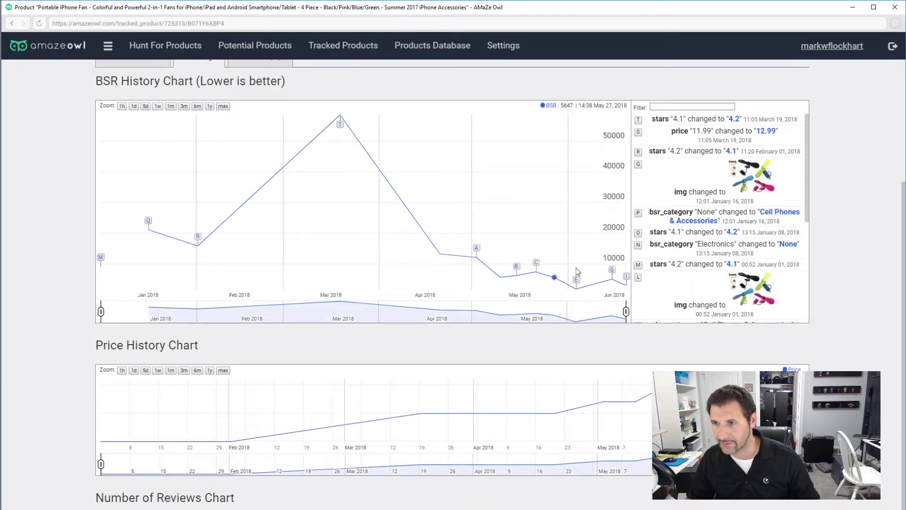
scroll(661, 274, "down", 5)
scroll(390, 384, "up", 3)
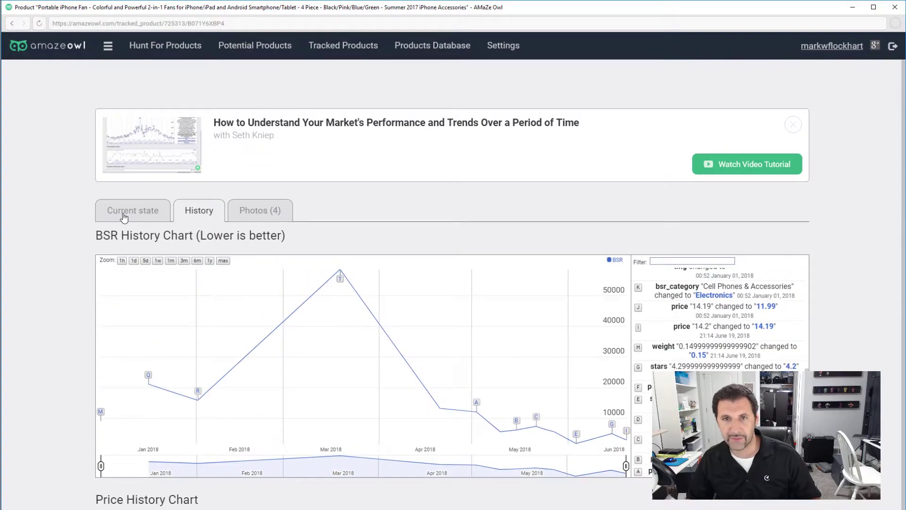
left_click(12, 25)
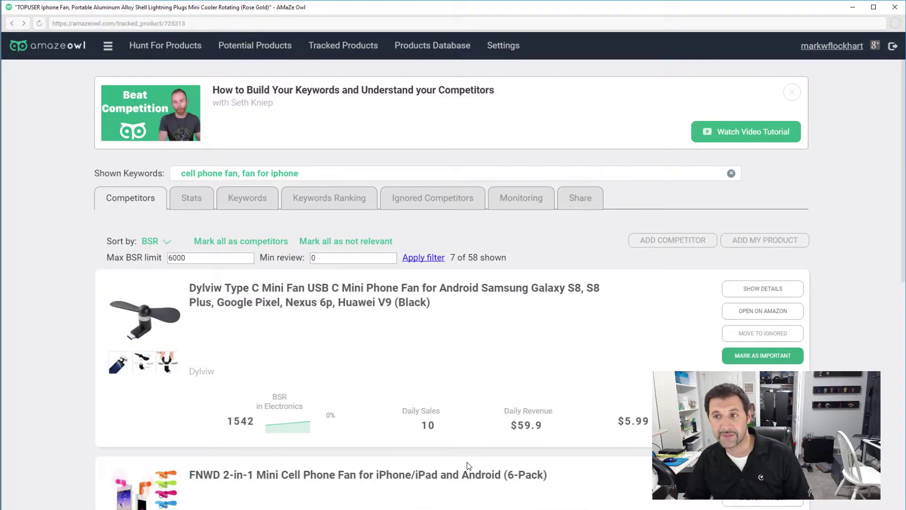
Switch to Chrome and go to the Amazon homepage, ready to enter a product search
mouse_move(160, 336)
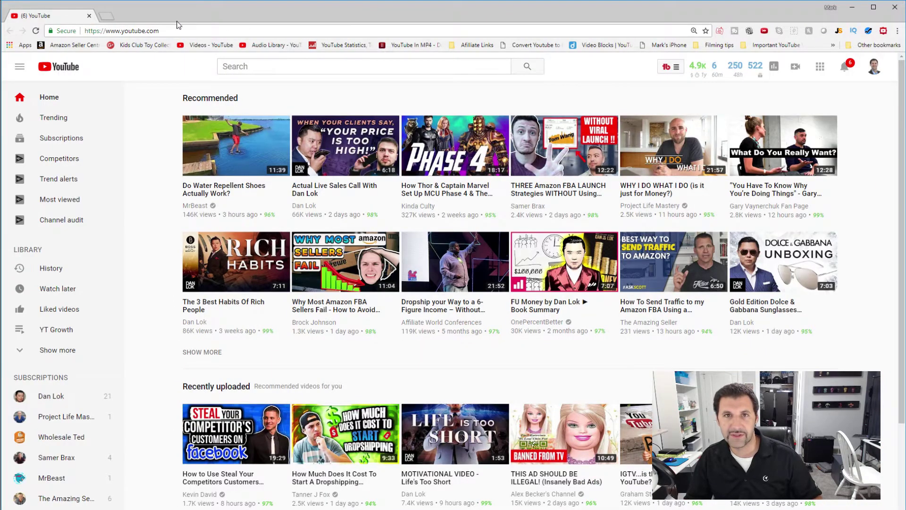
left_click(116, 30)
type("amazon")
key("Return")
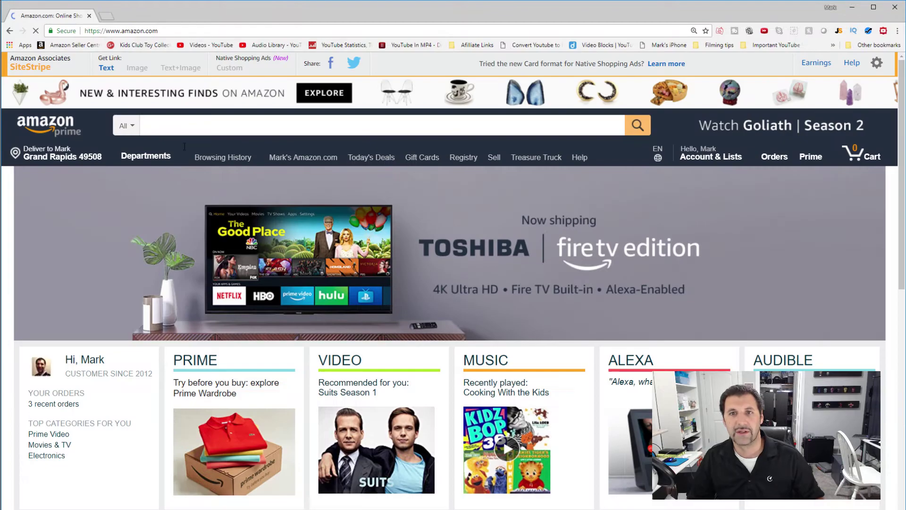
left_click(221, 121)
type("cell phone")
key("BackSpace")
key("BackSpace")
key("BackSpace")
key("BackSpace")
key("BackSpace")
key("BackSpace")
key("BackSpace")
key("BackSpace")
key("BackSpace")
key("BackSpace")
Search Amazon for "iphone fan" and run the Jungle Scout extension on the results
type("iphone fan")
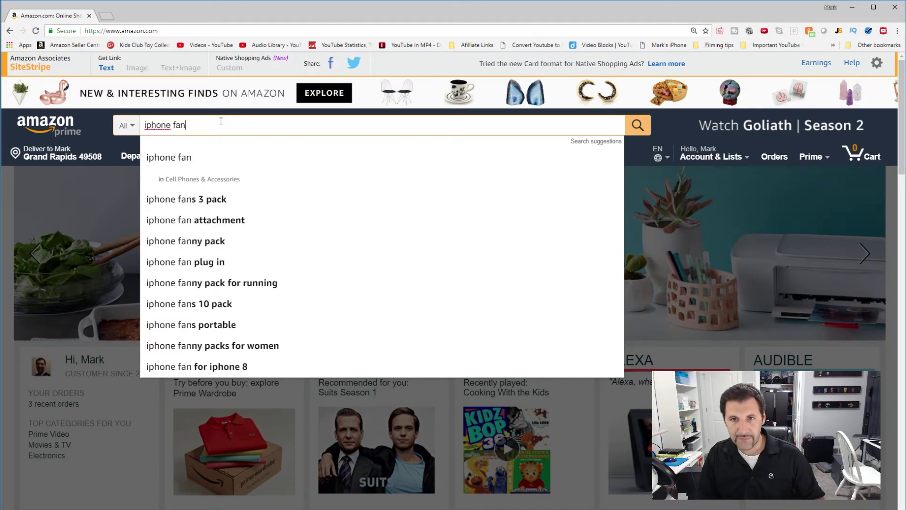
key("Return")
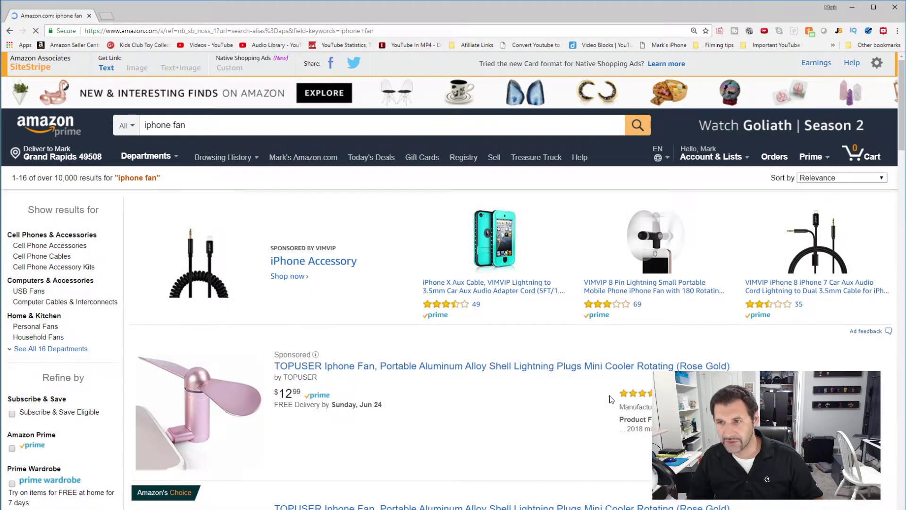
left_click(836, 31)
left_click_drag(600, 76, 560, 111)
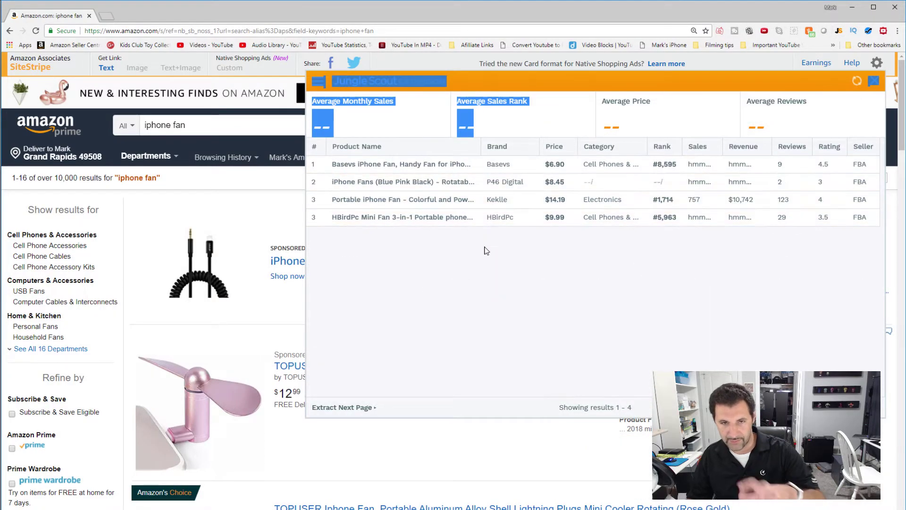
left_click(524, 118)
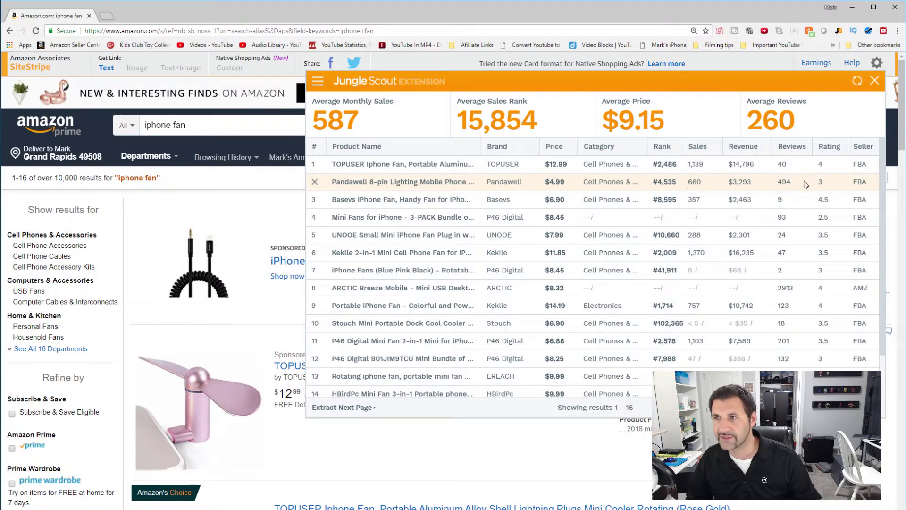
Open the Pandawell 8-pin phone fan's listing from the Jungle Scout results and read through its 1-star customer reviews
left_click(399, 184)
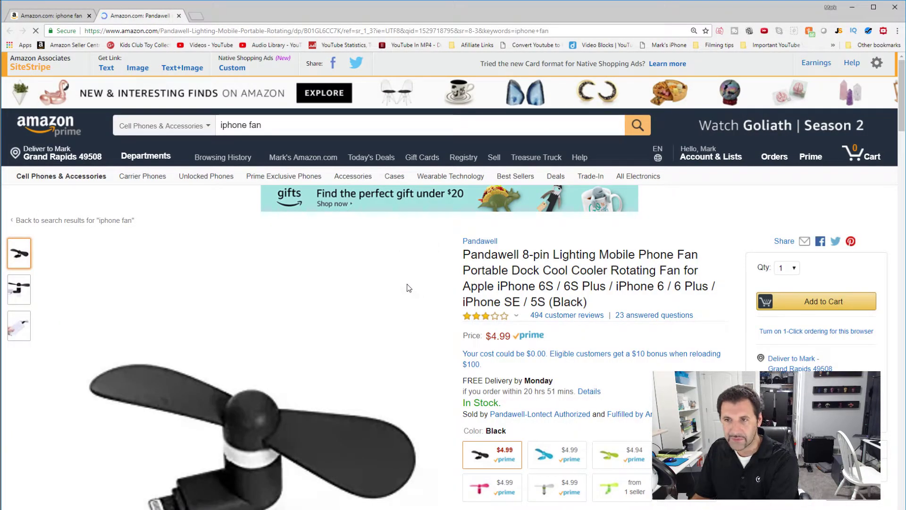
mouse_move(515, 319)
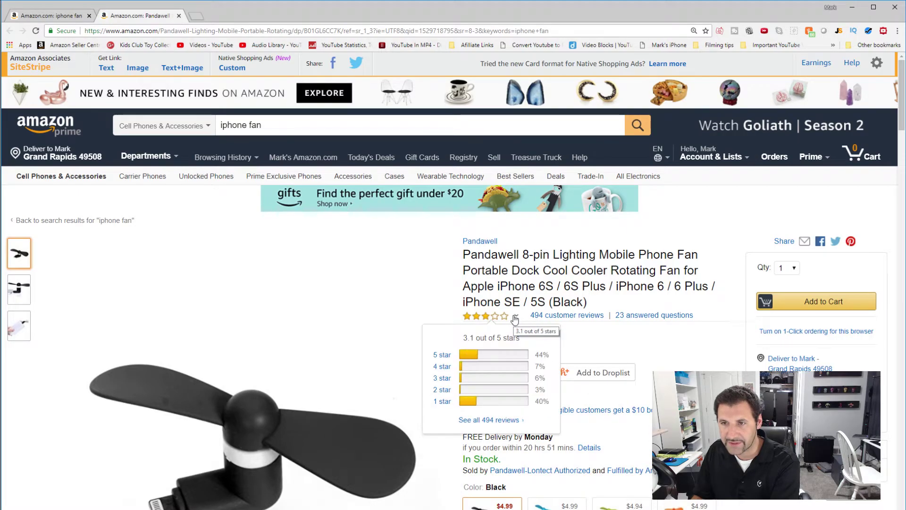
left_click(483, 401)
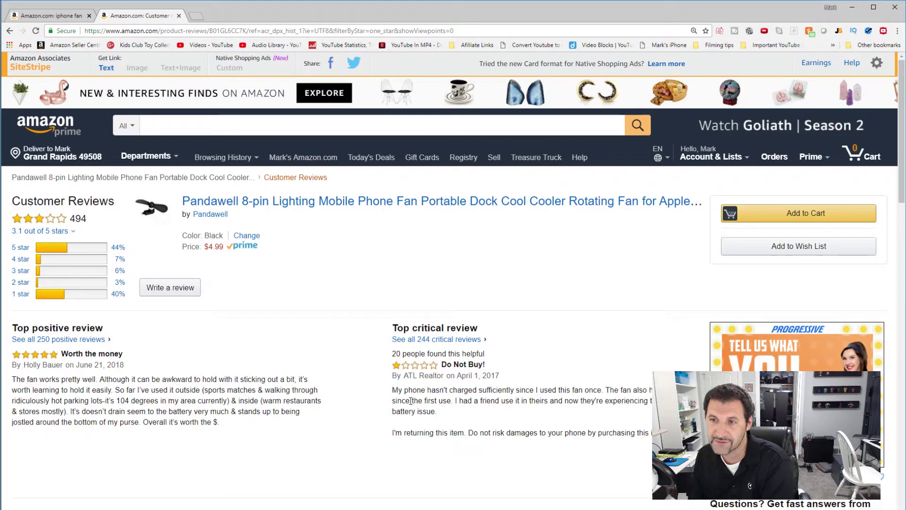
scroll(374, 423, "down", 2)
scroll(374, 423, "down", 8)
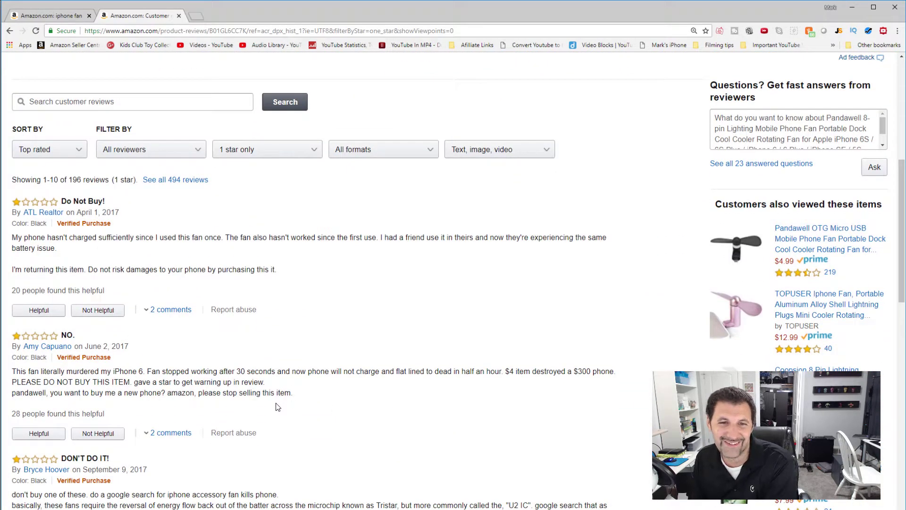
scroll(198, 424, "down", 4)
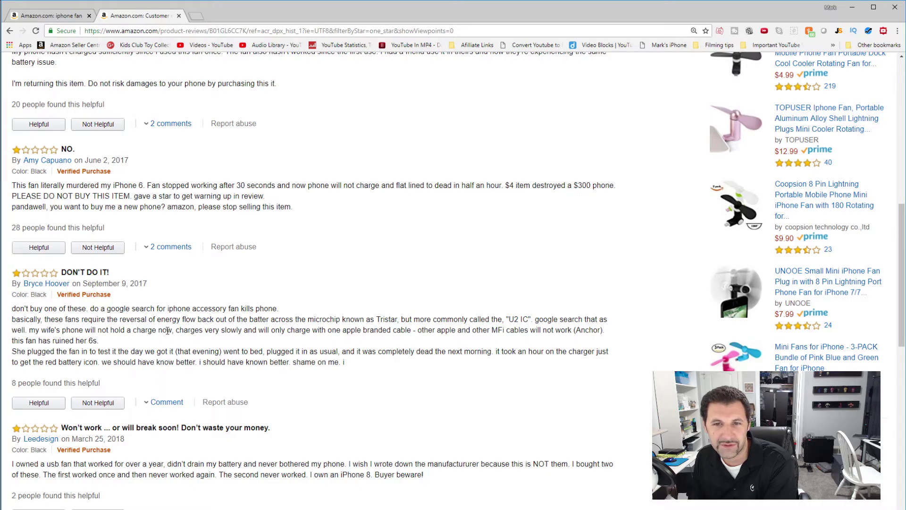
scroll(183, 371, "down", 2)
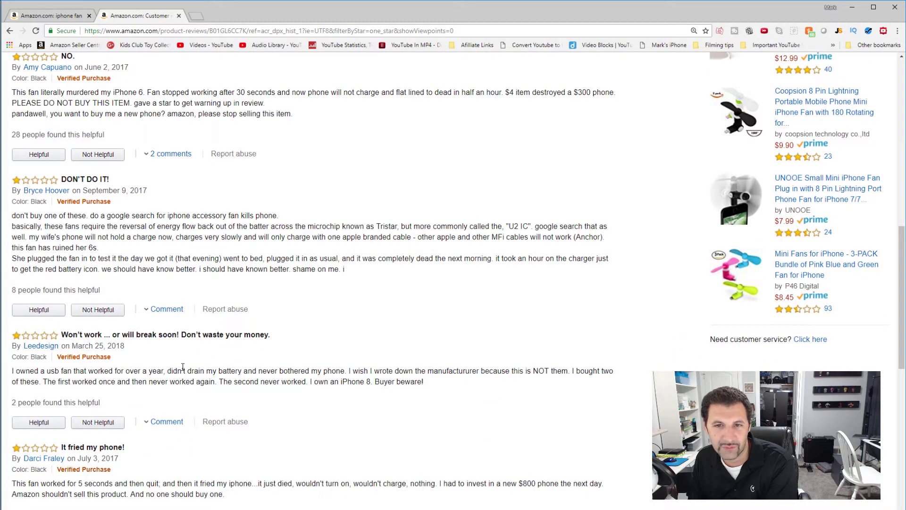
scroll(183, 368, "down", 7)
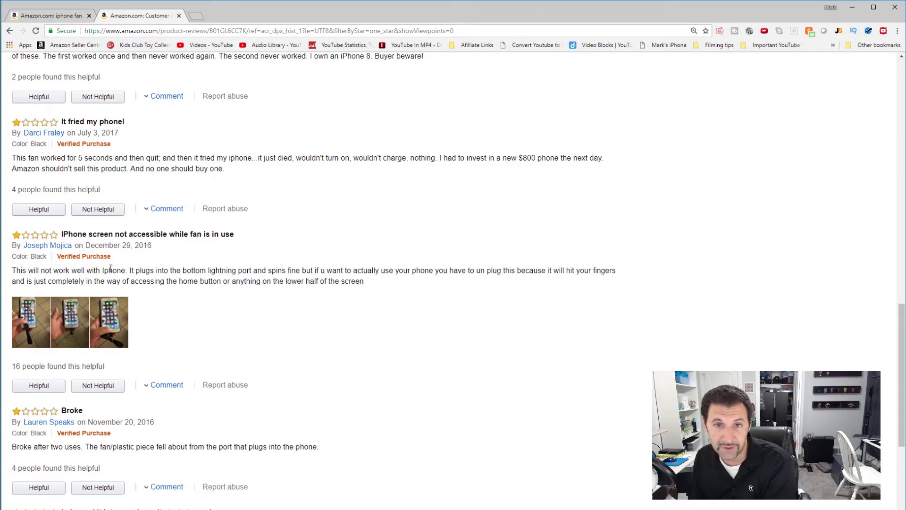
Open the review "IPhone screen not accessible while fan is in use", view its third photo enlarged, and return to the product page
left_click(111, 235)
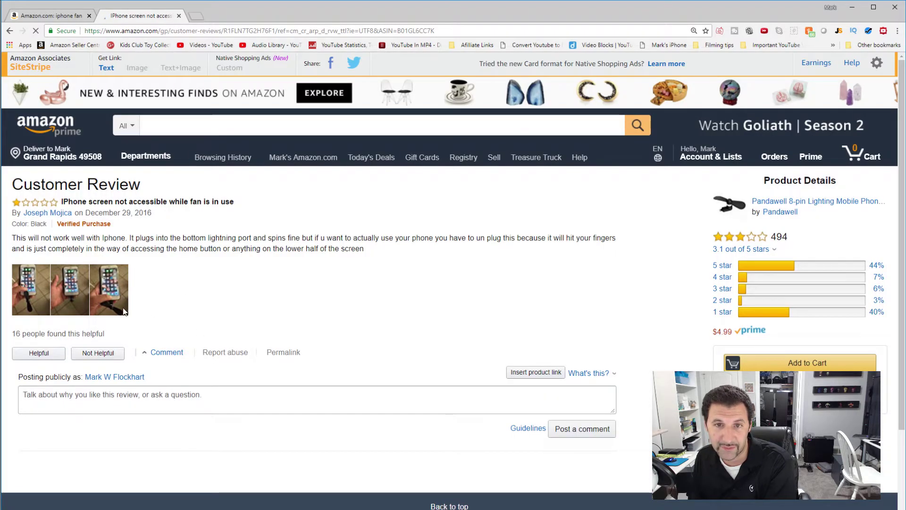
left_click(113, 294)
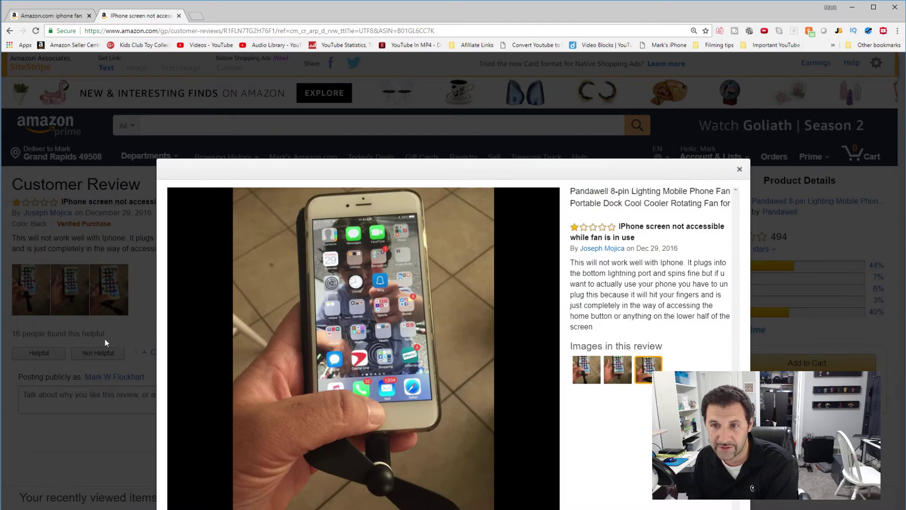
left_click(101, 367)
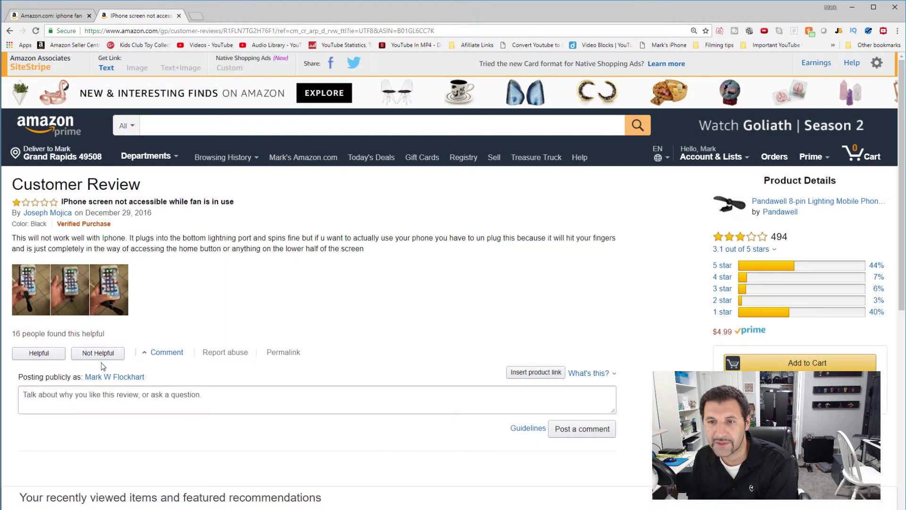
key("alt+Left")
key("alt+Left")
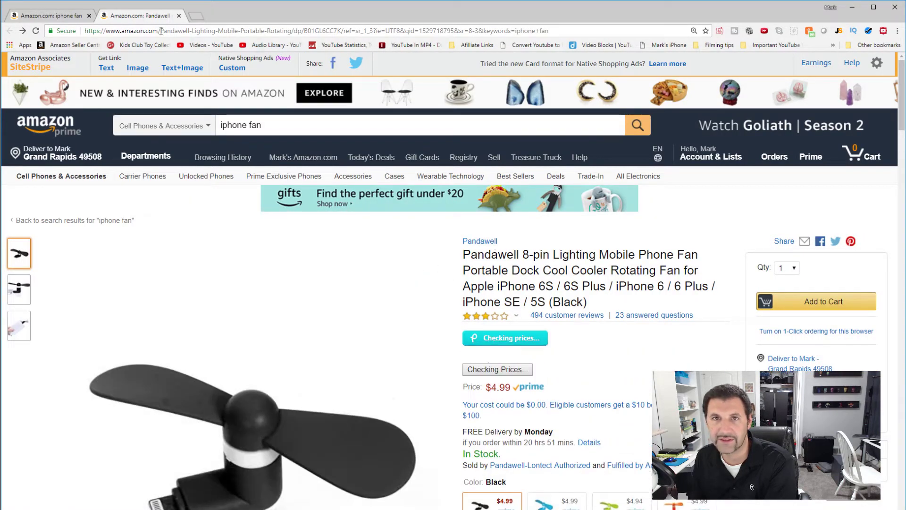
Go back to the Jungle Scout results for iphone fan and open the Keklle 2-in-1 Mini Cell Phone Fan listing
left_click(63, 16)
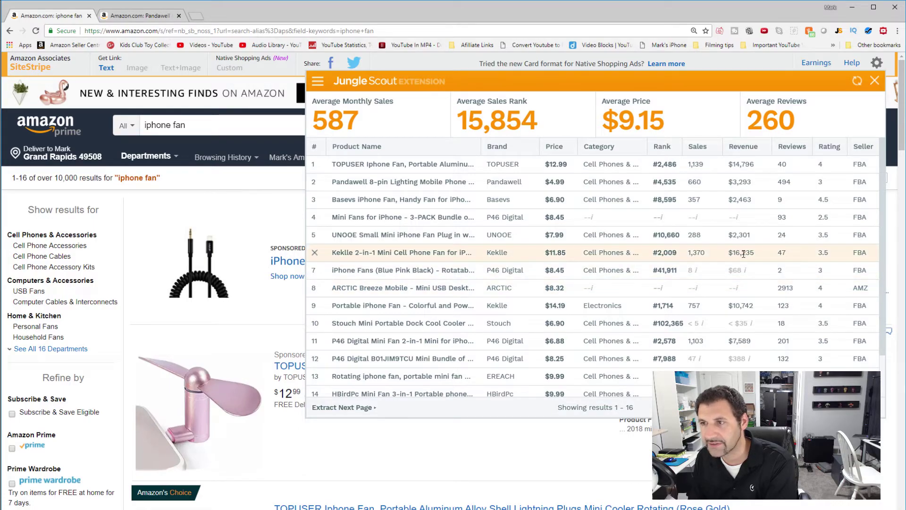
left_click(446, 255)
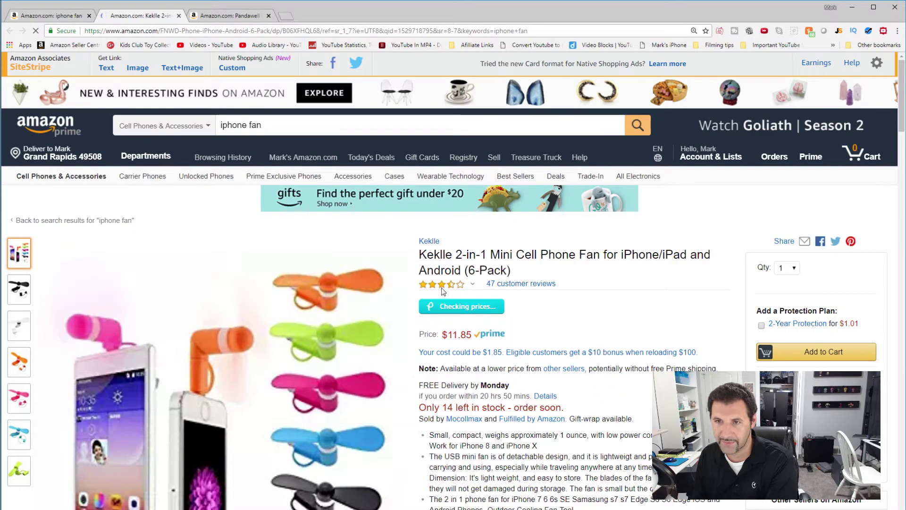
Open the 2-star customer reviews of the Keklle 2-in-1 Mini Cell Phone Fan and read through the complaints
mouse_move(472, 286)
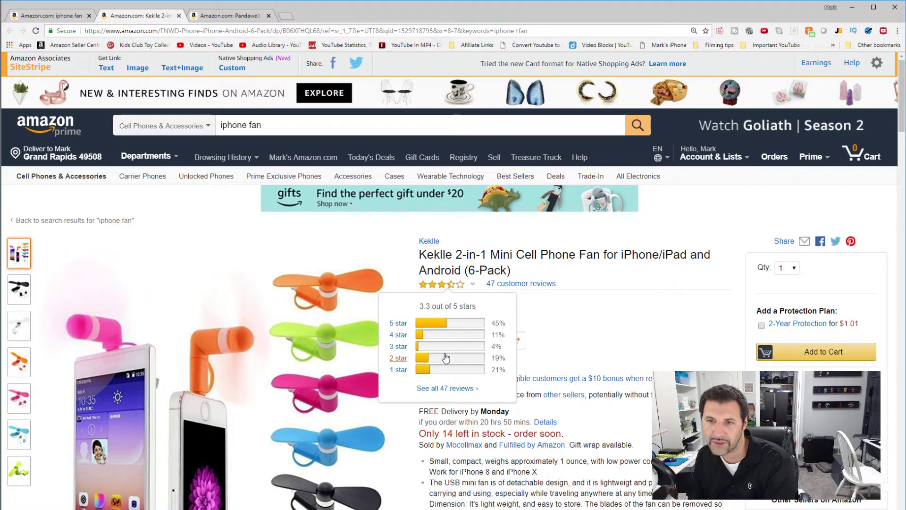
scroll(330, 366, "down", 5)
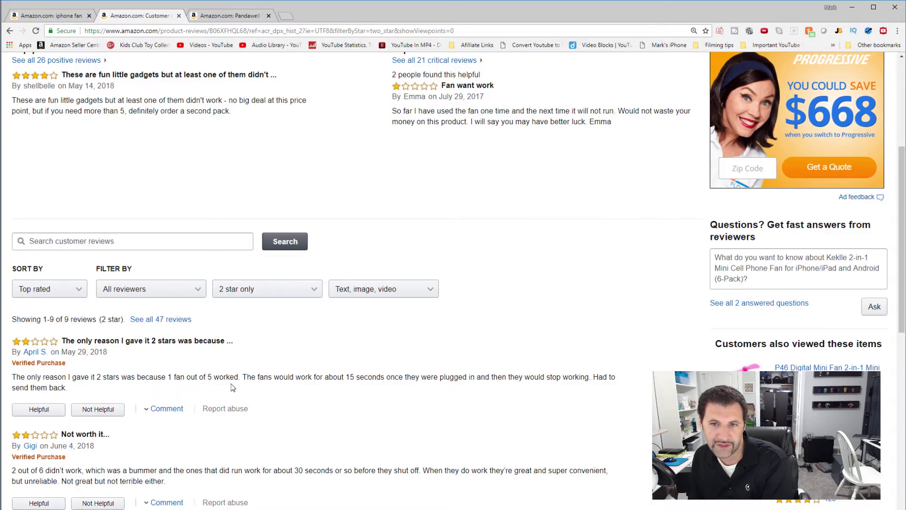
scroll(232, 387, "down", 5)
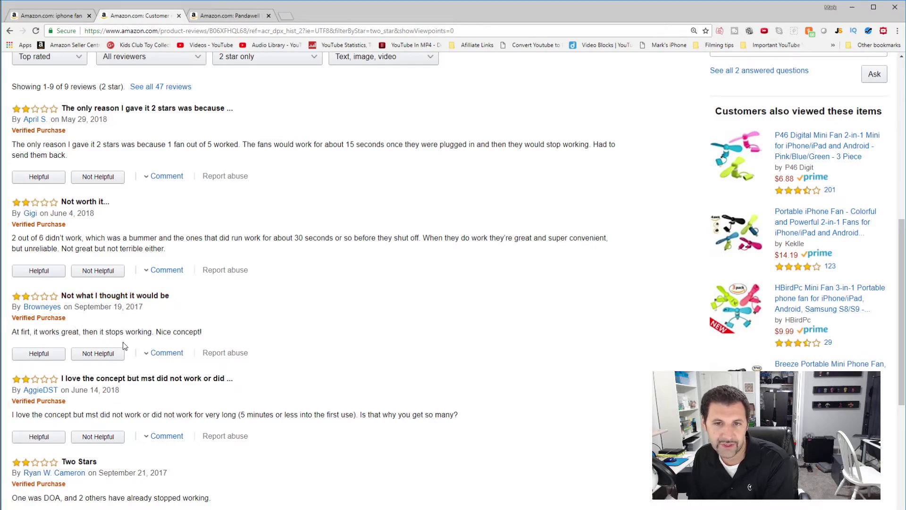
scroll(159, 345, "down", 2)
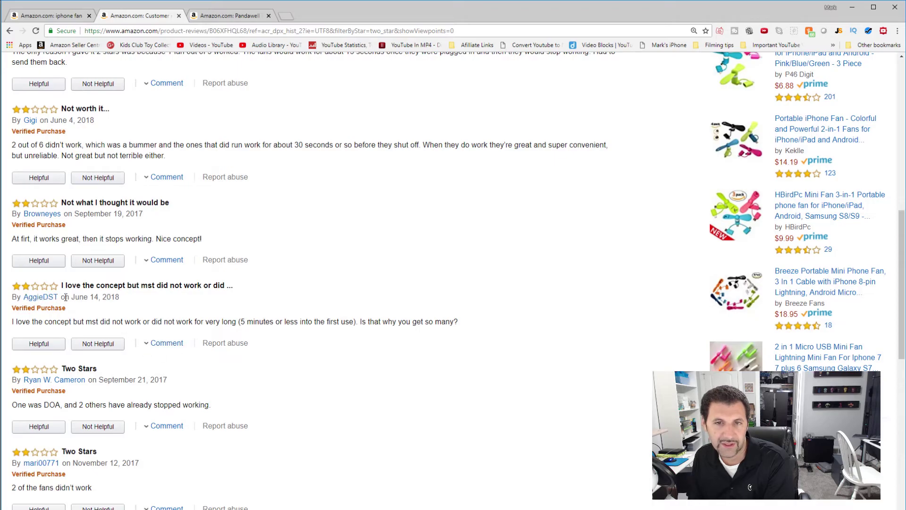
scroll(228, 388, "down", 6)
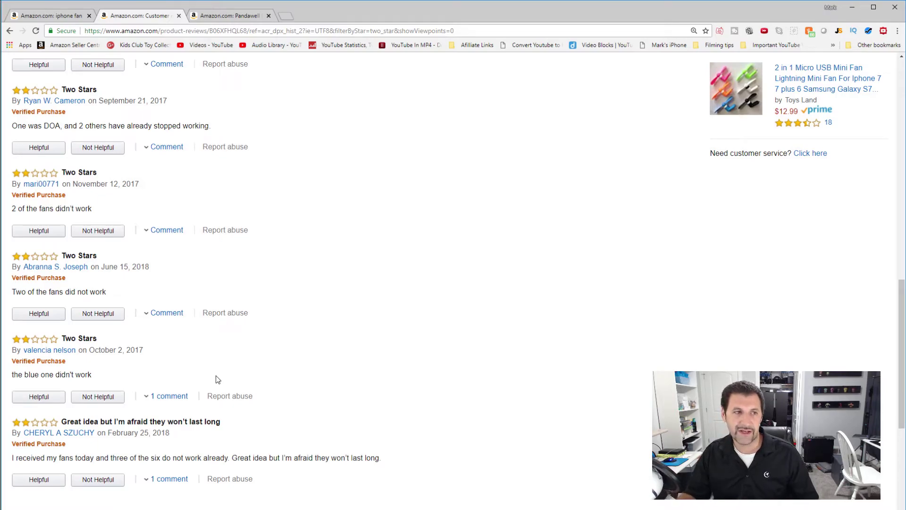
right_click(501, 184)
key("Escape")
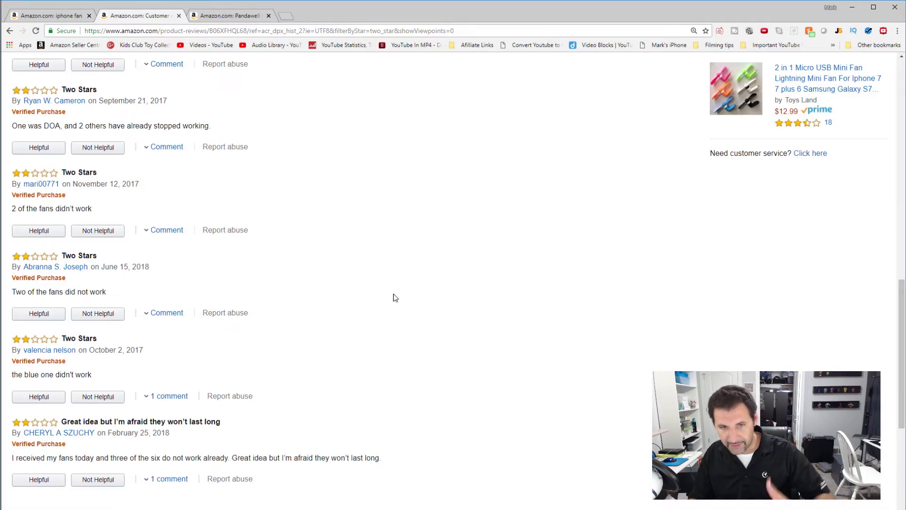
Return to the Jungle Scout results for iphone fan, then switch to the phone fan's competitor list in AmazeOwl
left_click(44, 18)
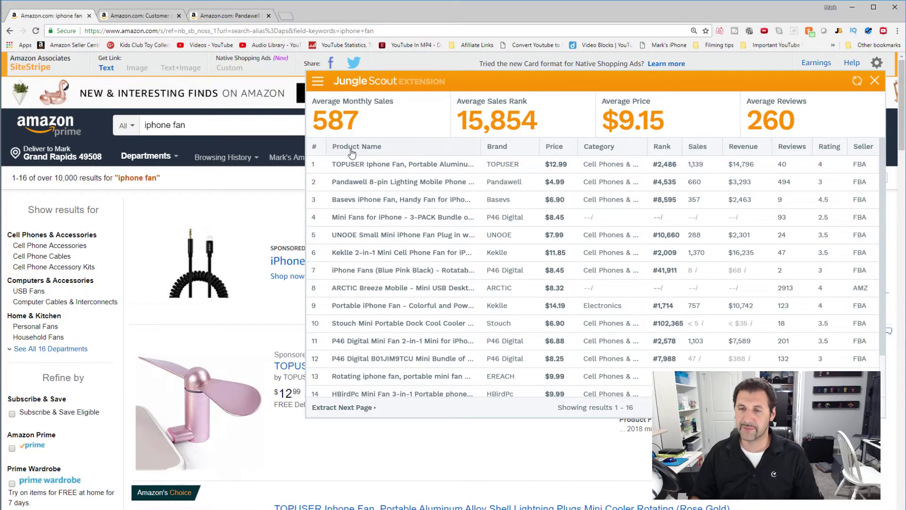
left_click(852, 7)
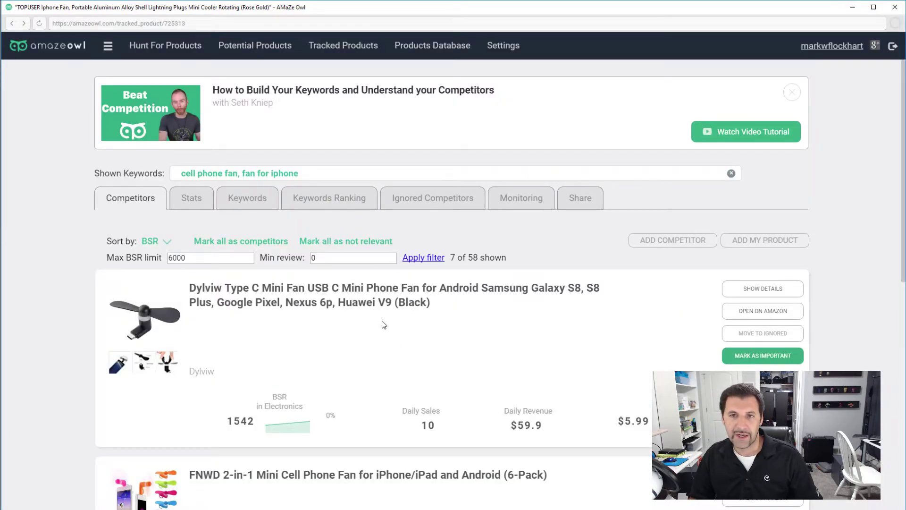
scroll(382, 319, "down", 3)
scroll(381, 318, "up", 3)
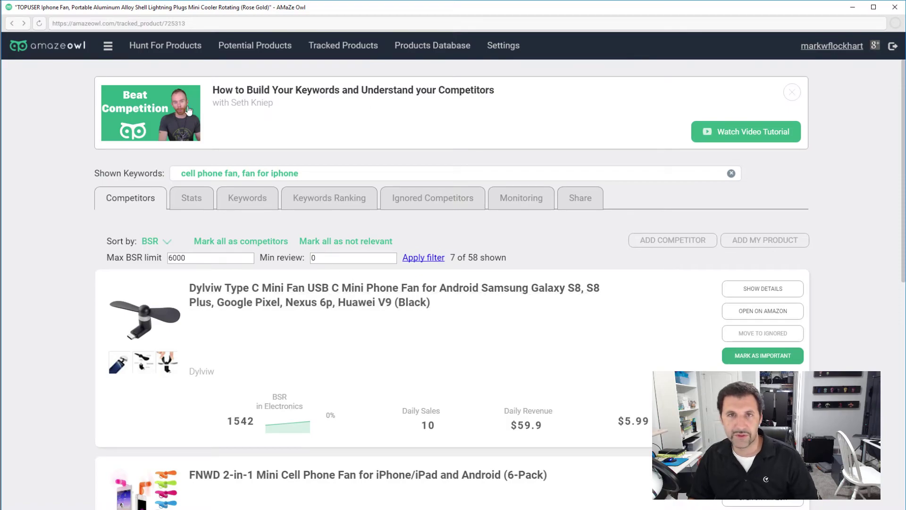
Go back to the tracked products overview and examine the research figures for cell phone fan, stress ball and kids computer glasses
left_click(12, 25)
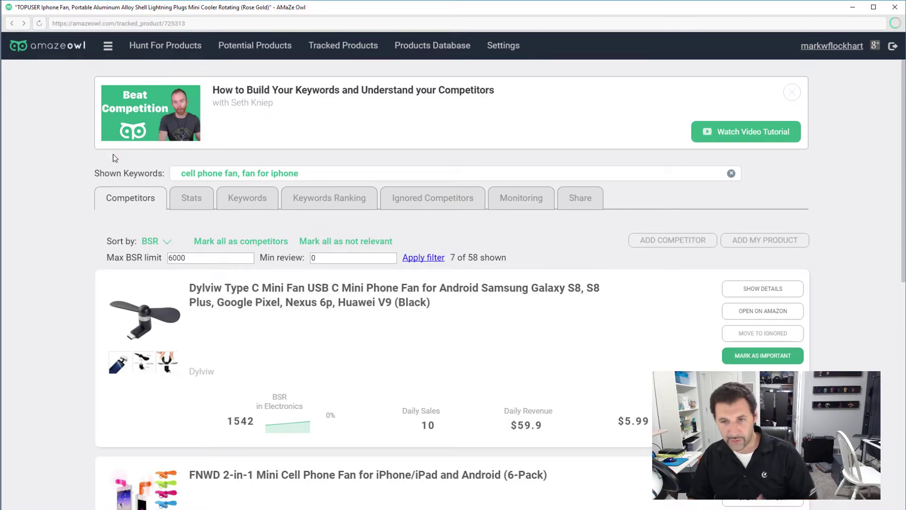
scroll(312, 216, "up", 5)
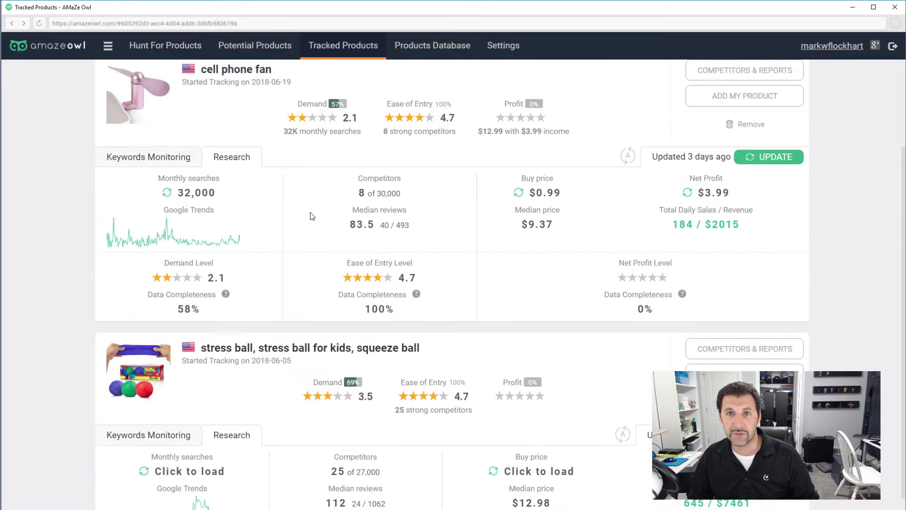
scroll(311, 213, "up", 3)
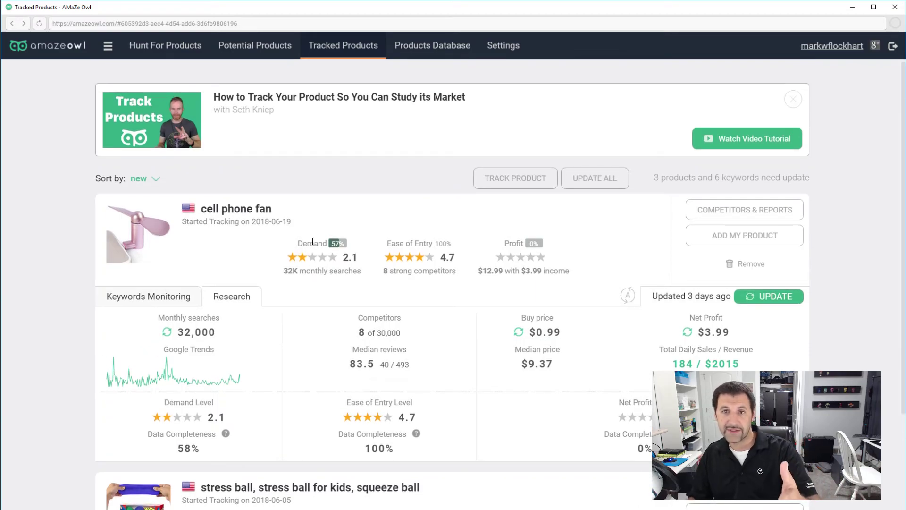
scroll(312, 241, "down", 3)
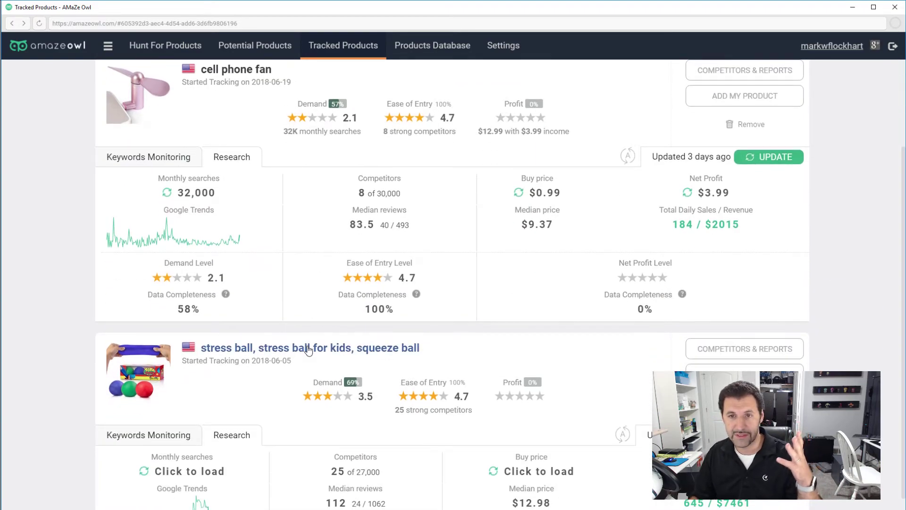
scroll(305, 359, "down", 5)
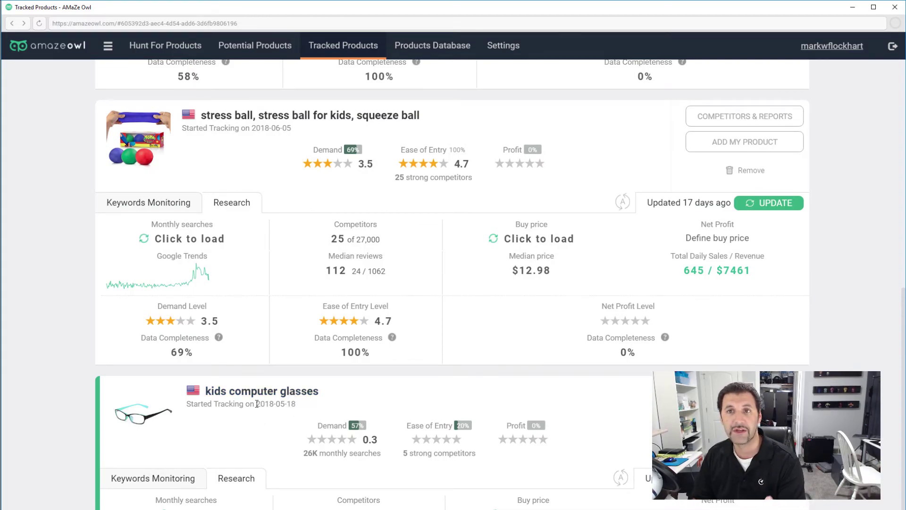
scroll(254, 402, "up", 8)
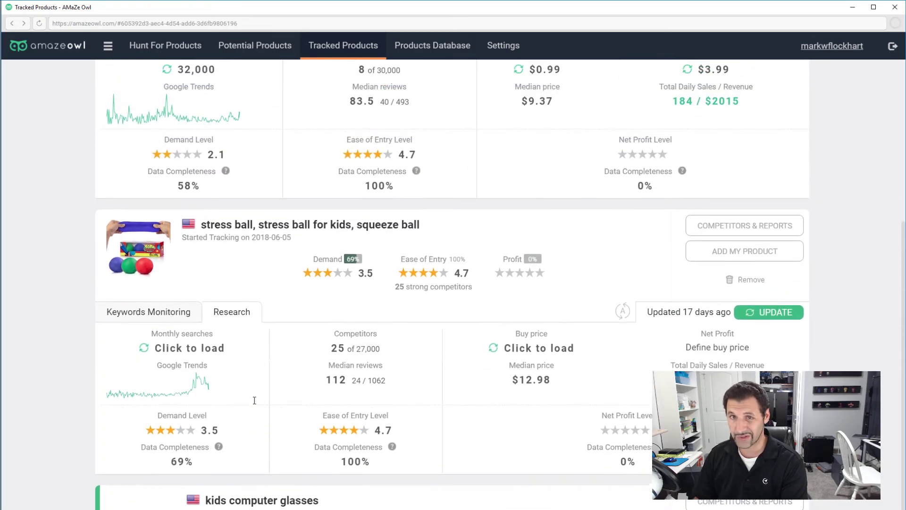